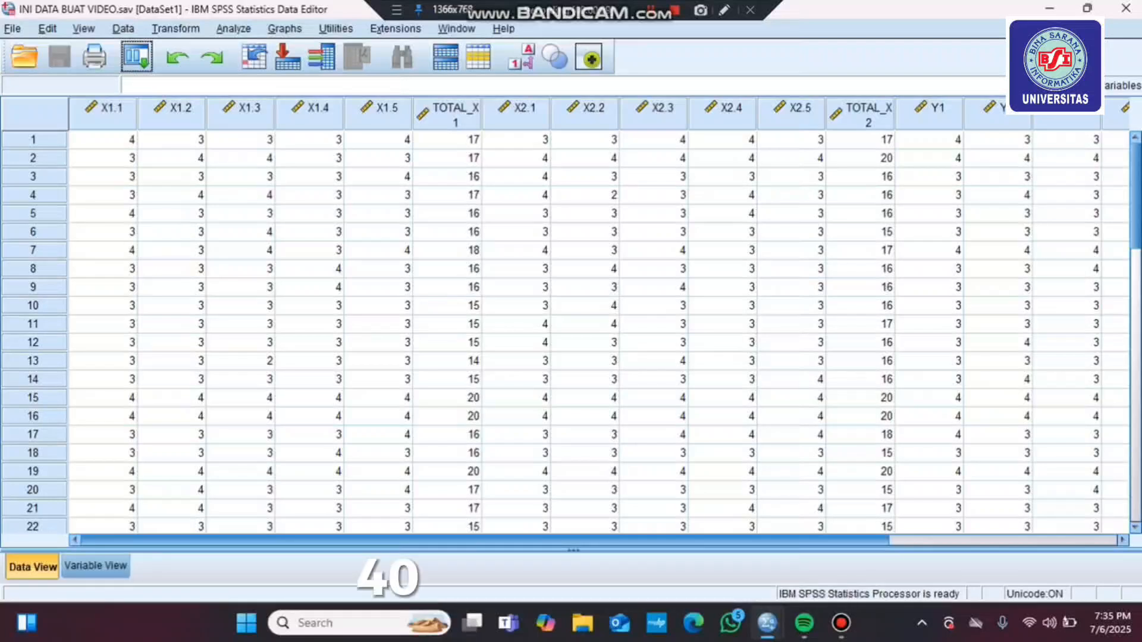
scroll(595, 333, right, 2)
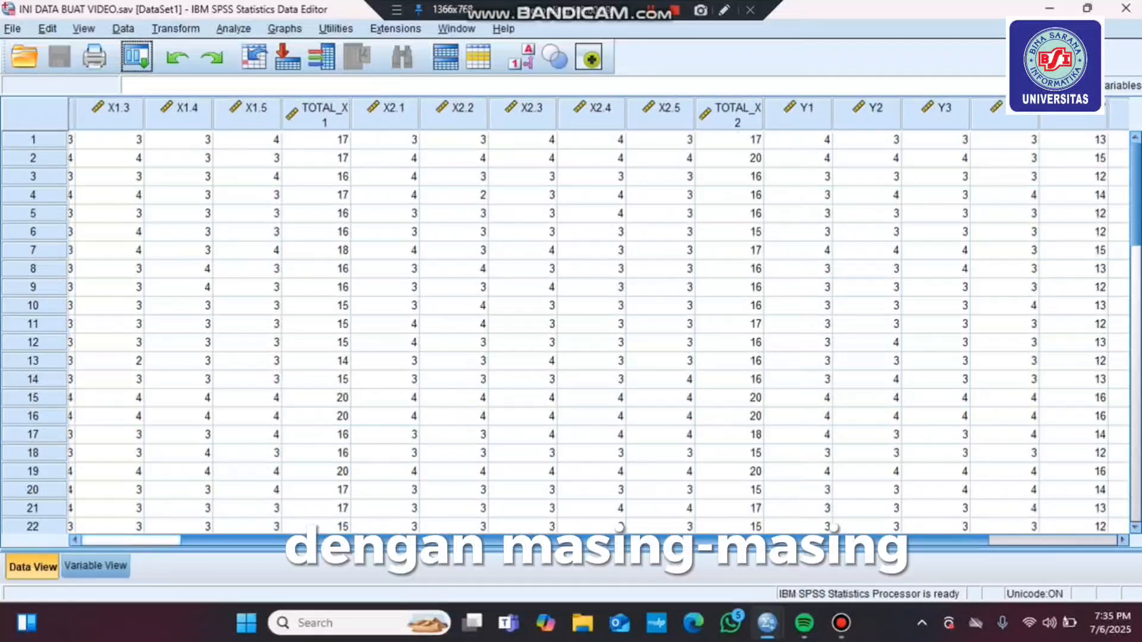
scroll(595, 334, left, 2)
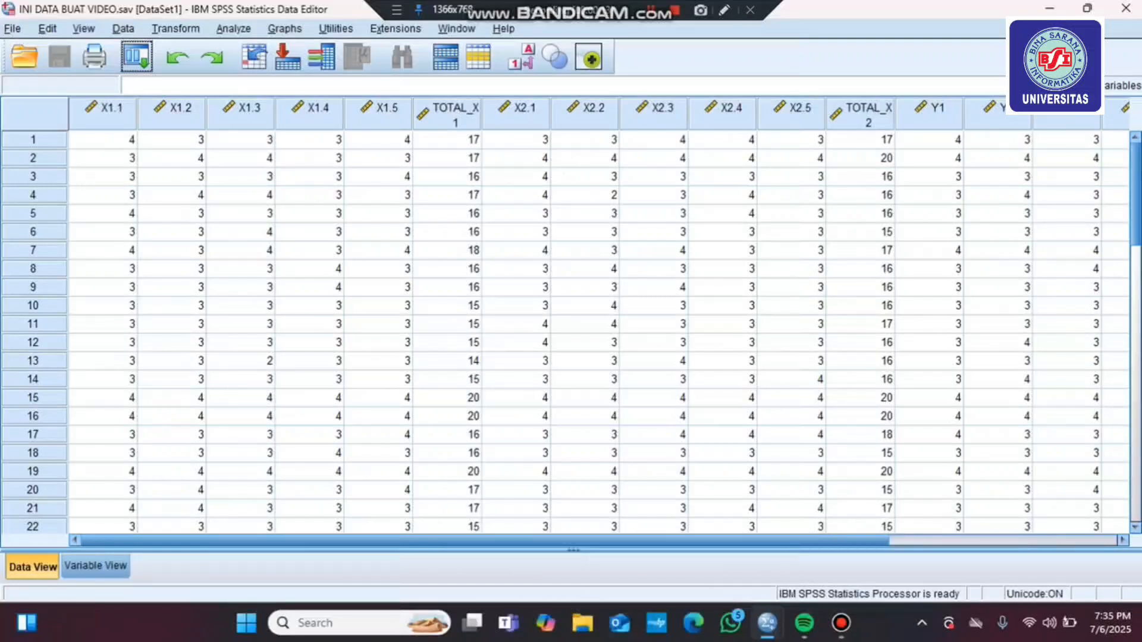
scroll(594, 333, down, 7)
scroll(595, 333, up, 7)
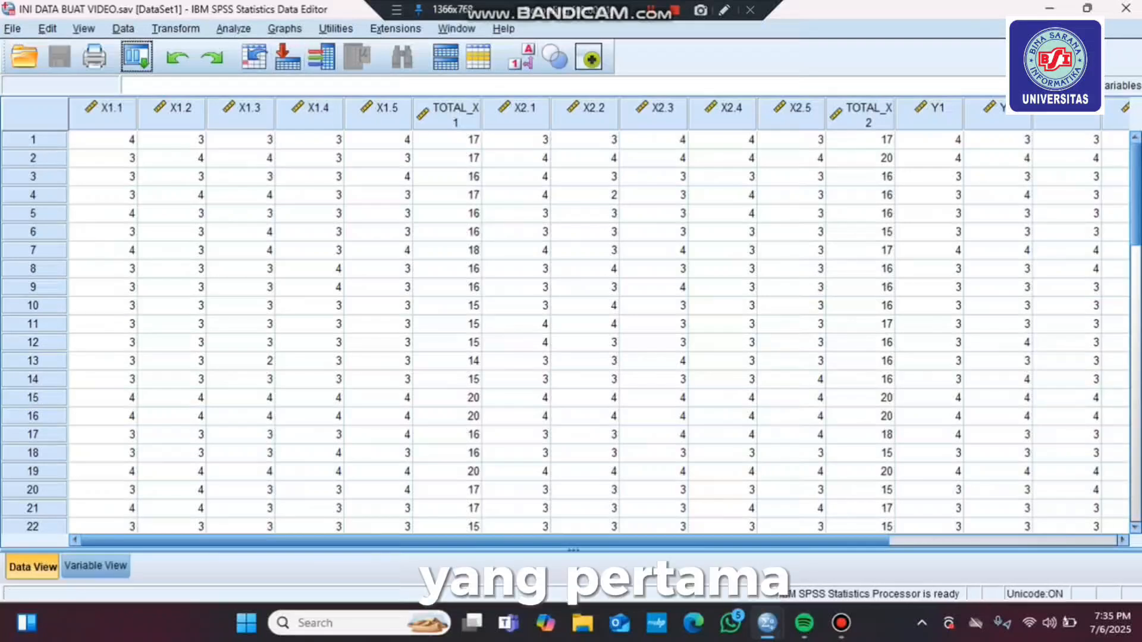
- Start a bivariate correlation and add PROMOSI 1, PROMOSI 2 and PROMOSI 3 as its variables
click(233, 28)
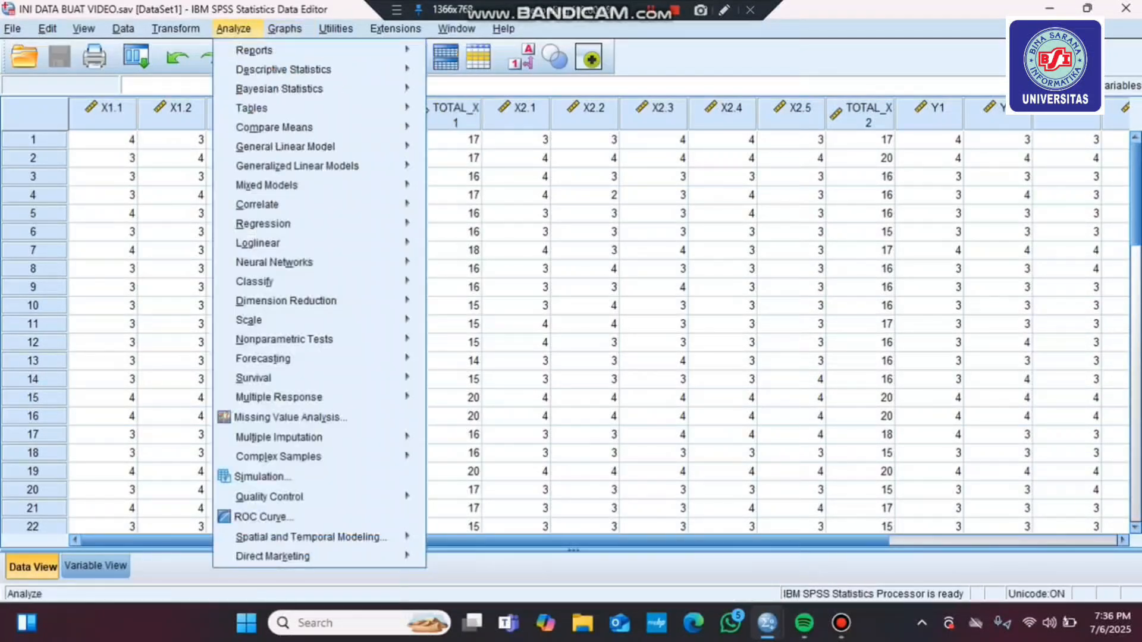
mouse_move(257, 204)
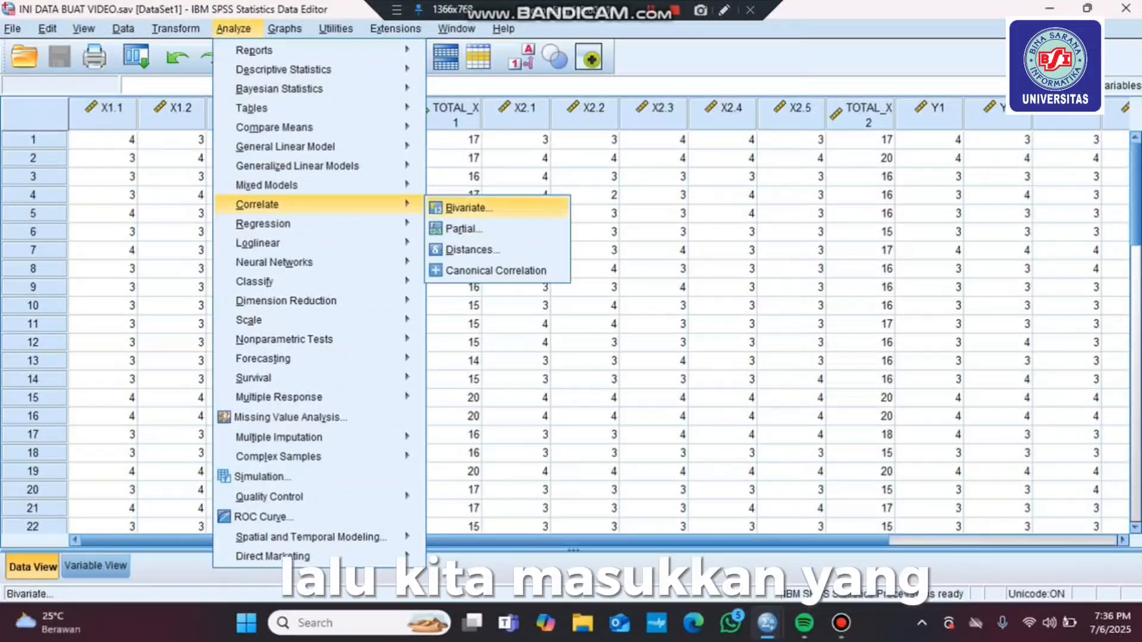
click(469, 208)
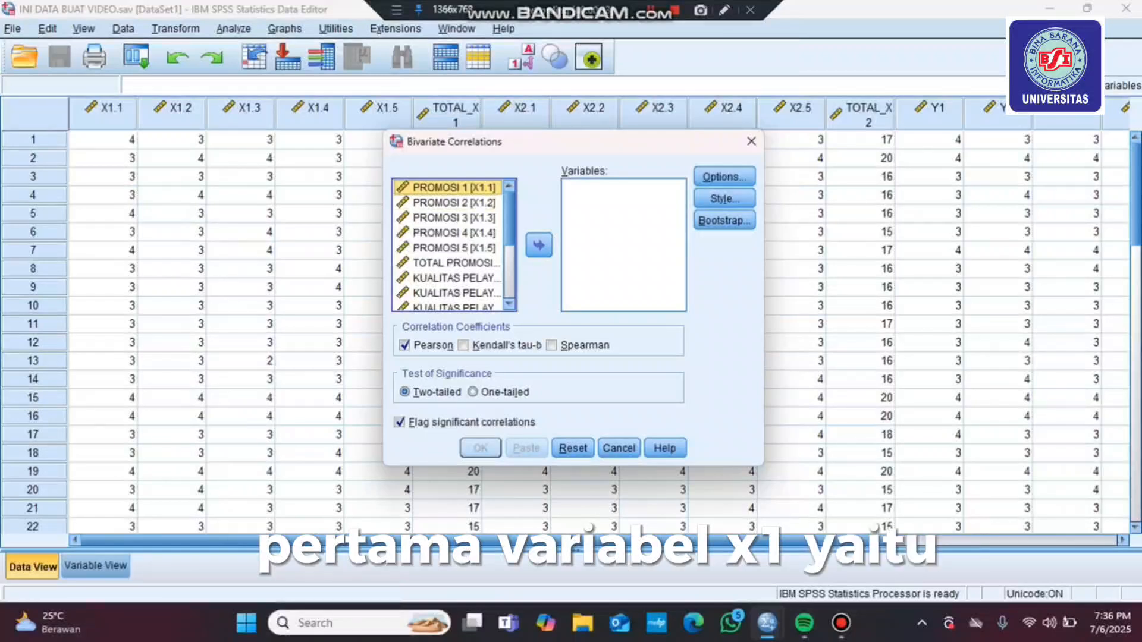
click(539, 246)
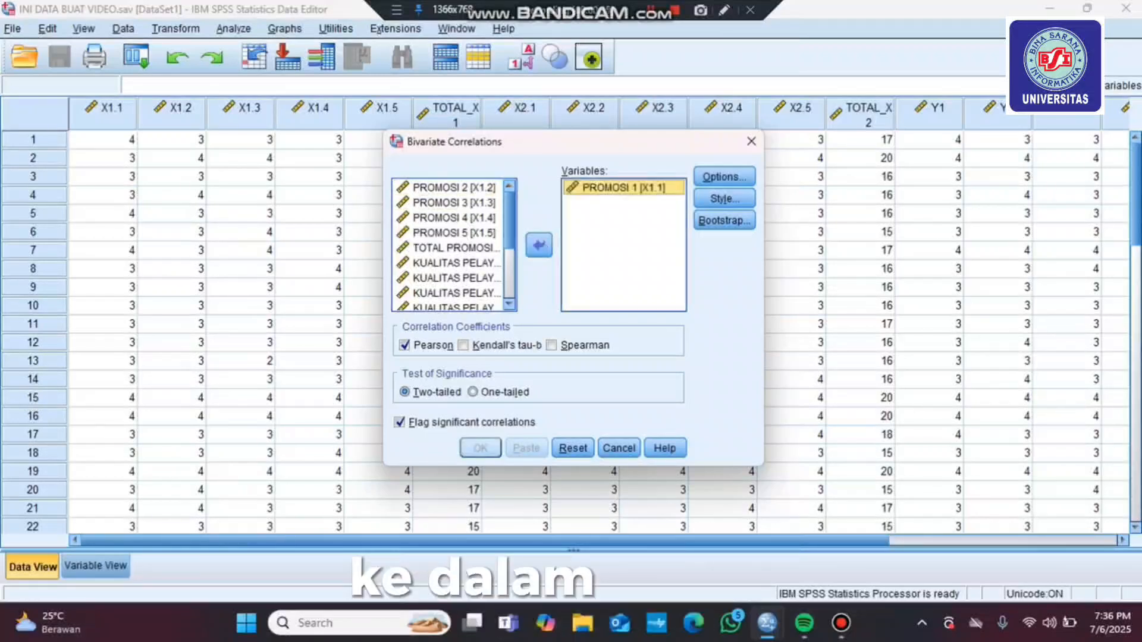
click(454, 188)
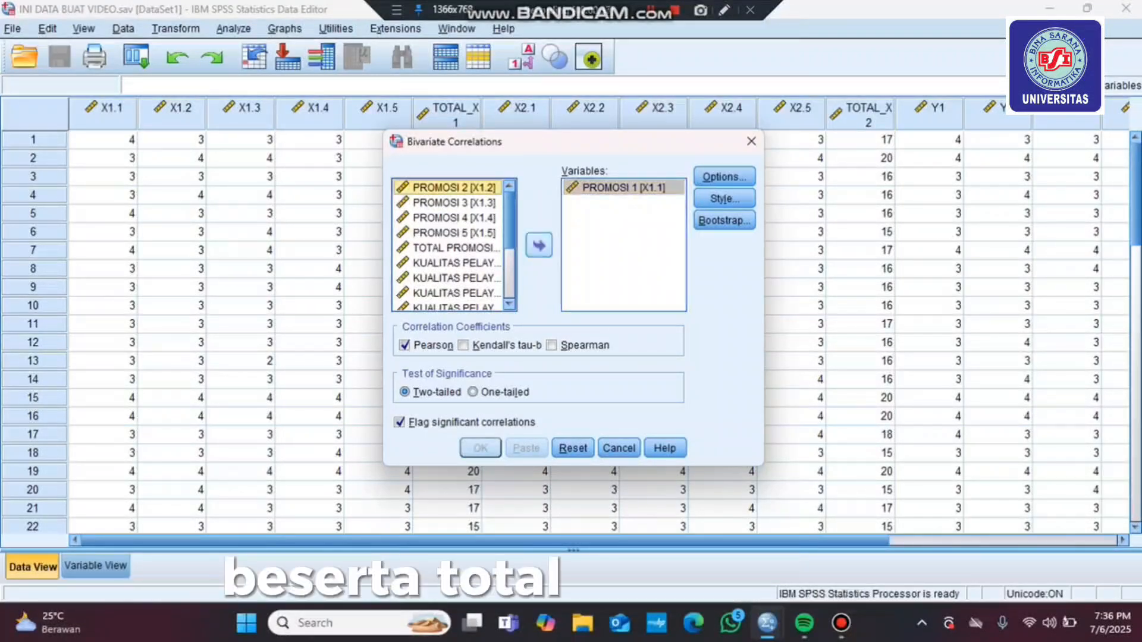
click(539, 245)
click(454, 187)
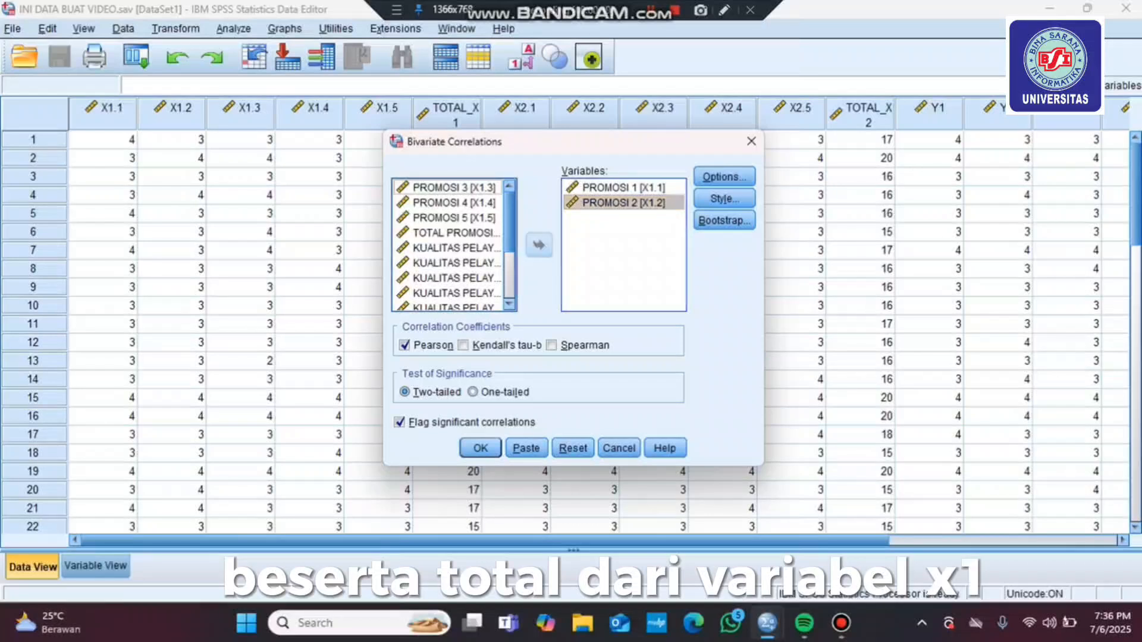
click(539, 246)
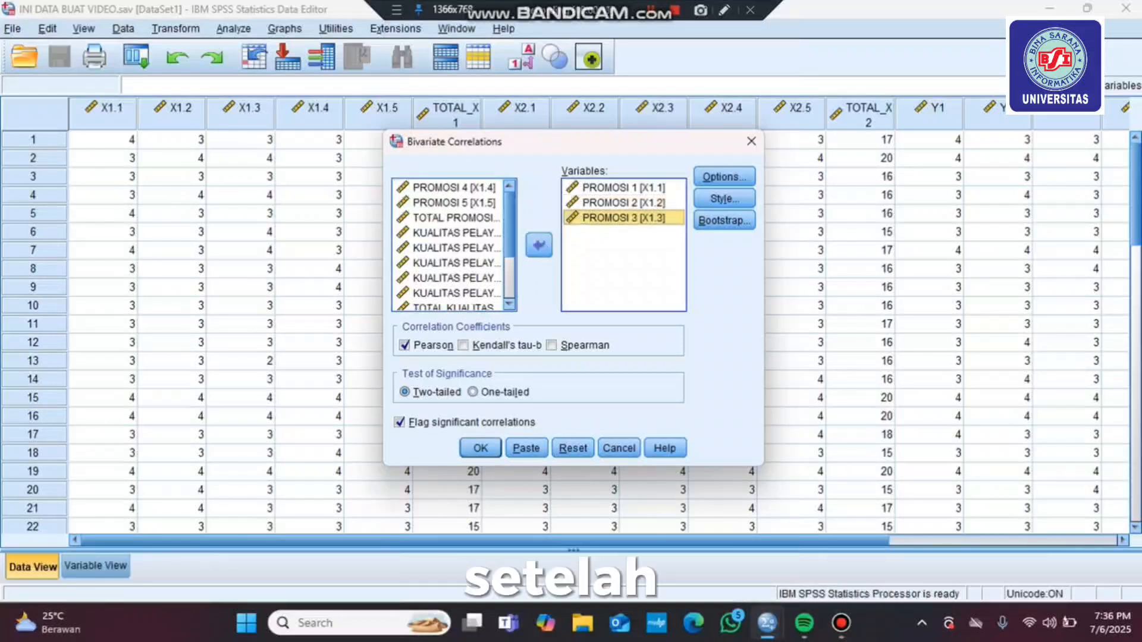
- Add PROMOSI 4, PROMOSI 5 and TOTAL PROMOSI to the correlation variables and run the analysis
click(455, 188)
click(539, 245)
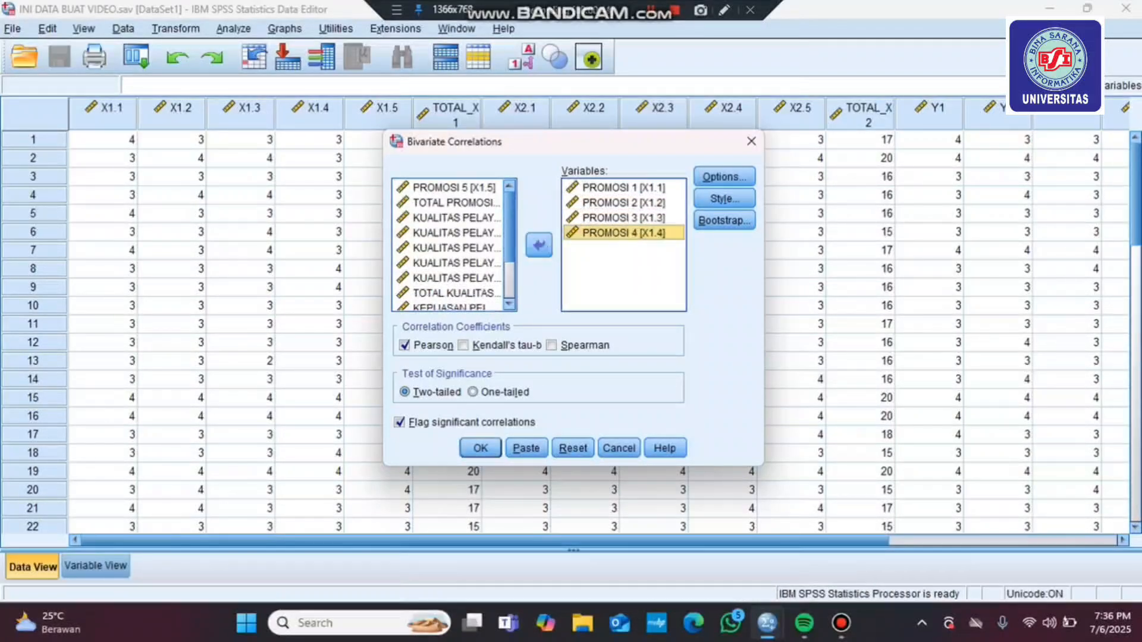
click(455, 188)
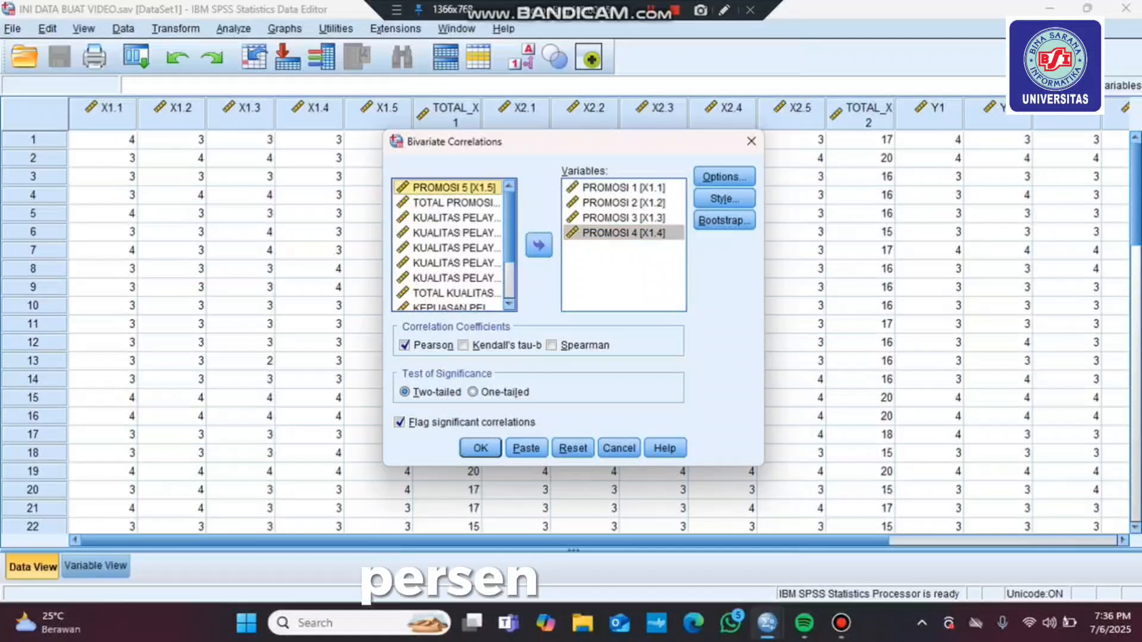
click(539, 245)
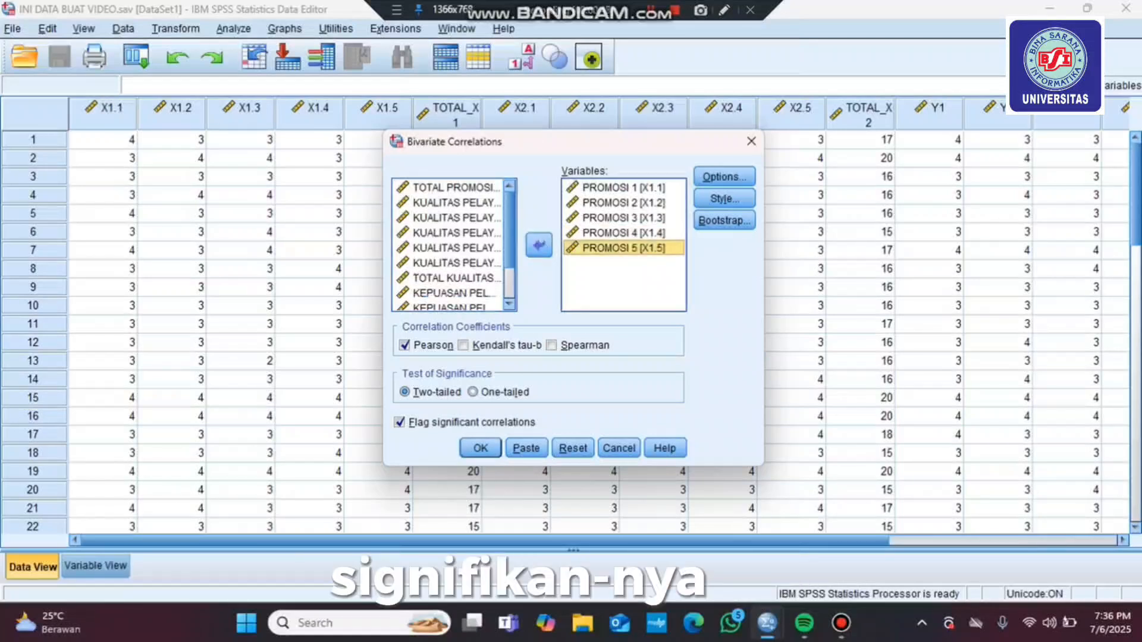
click(454, 188)
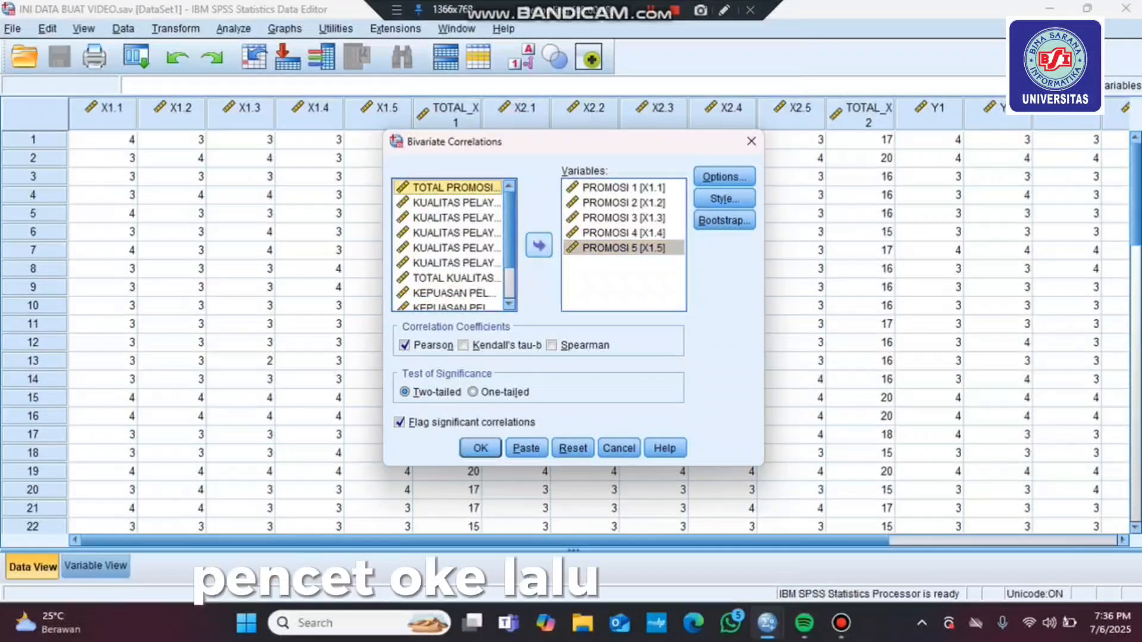
click(539, 245)
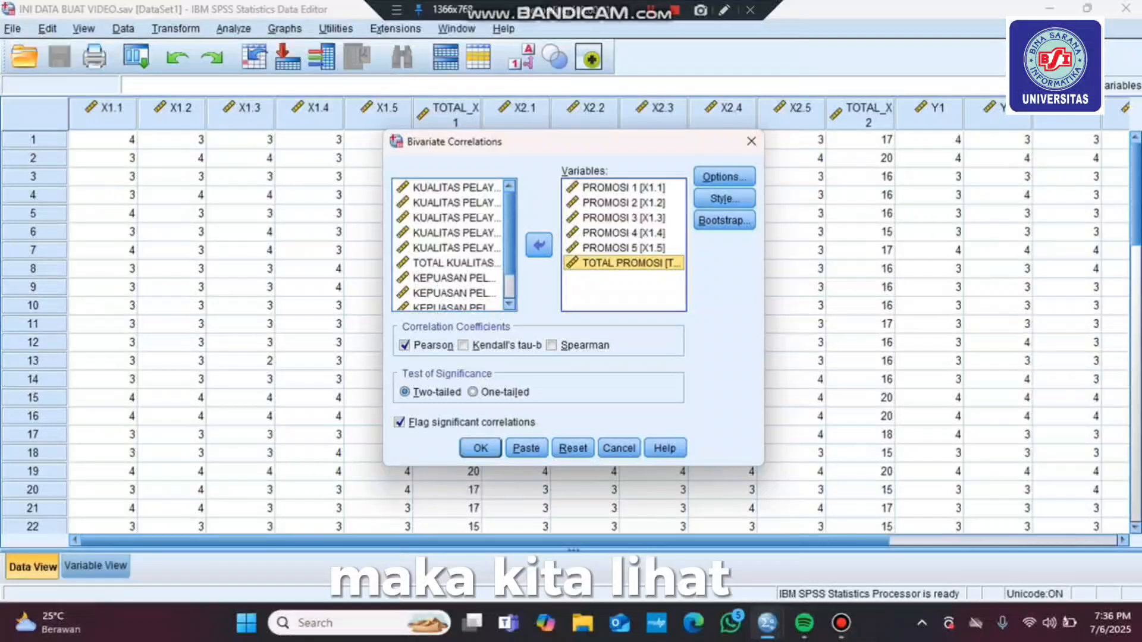
key(Return)
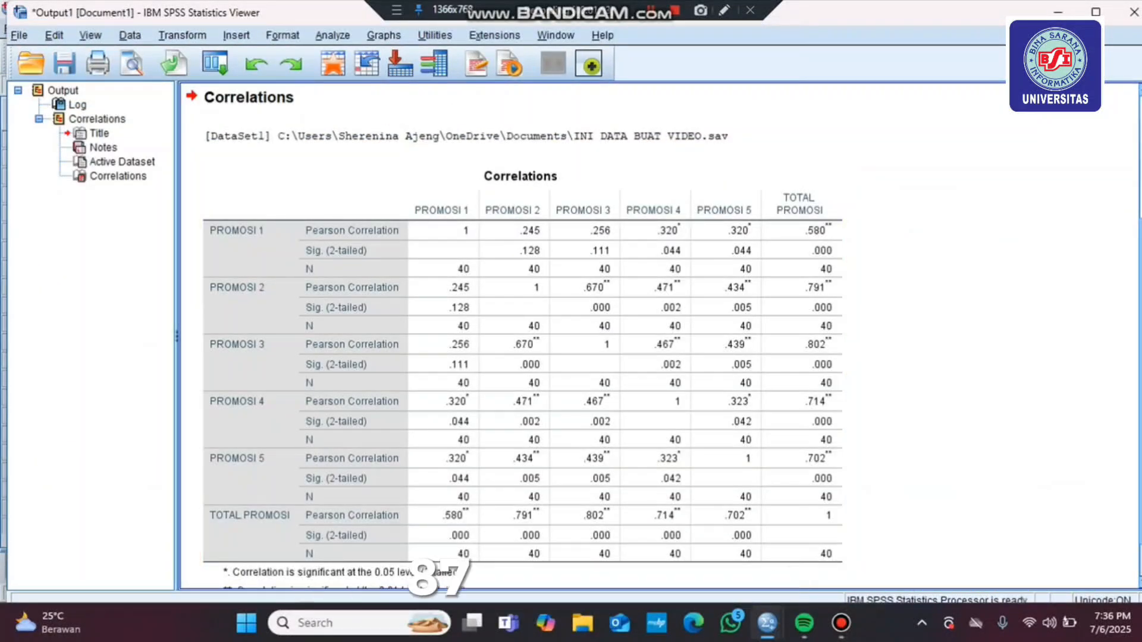
scroll(664, 340, down, 3)
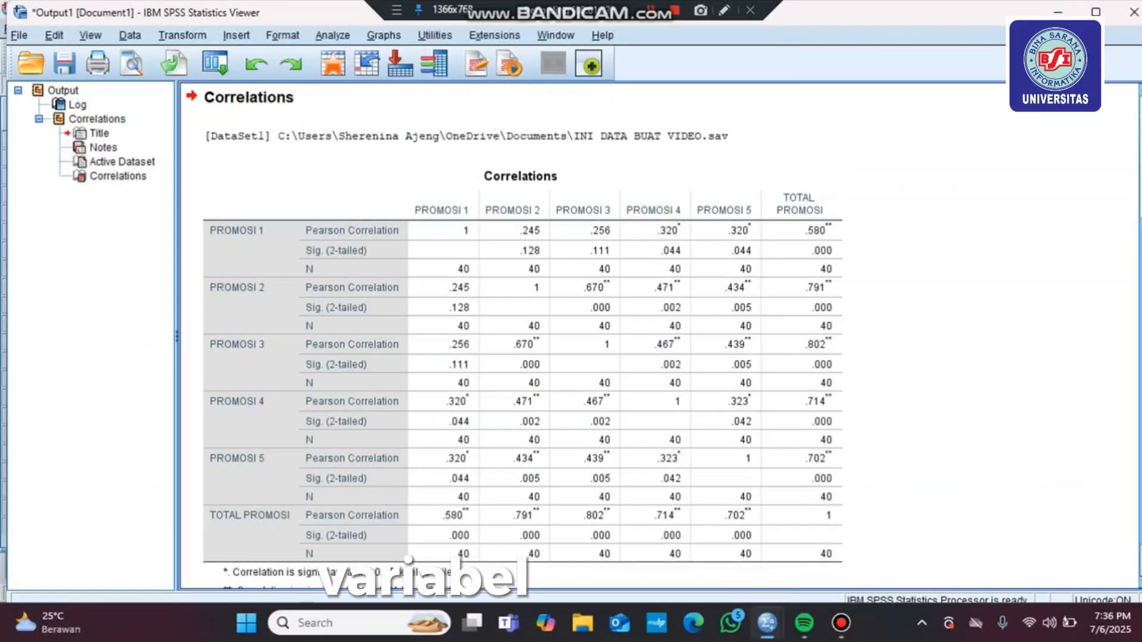
scroll(664, 343, down, 3)
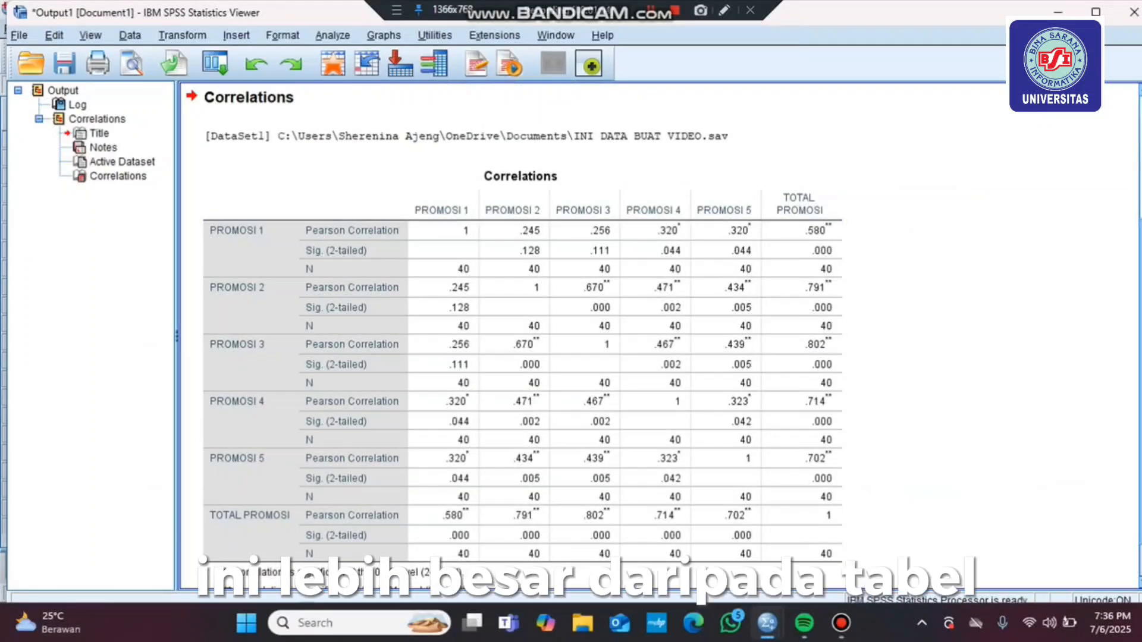
scroll(663, 345, down, 1)
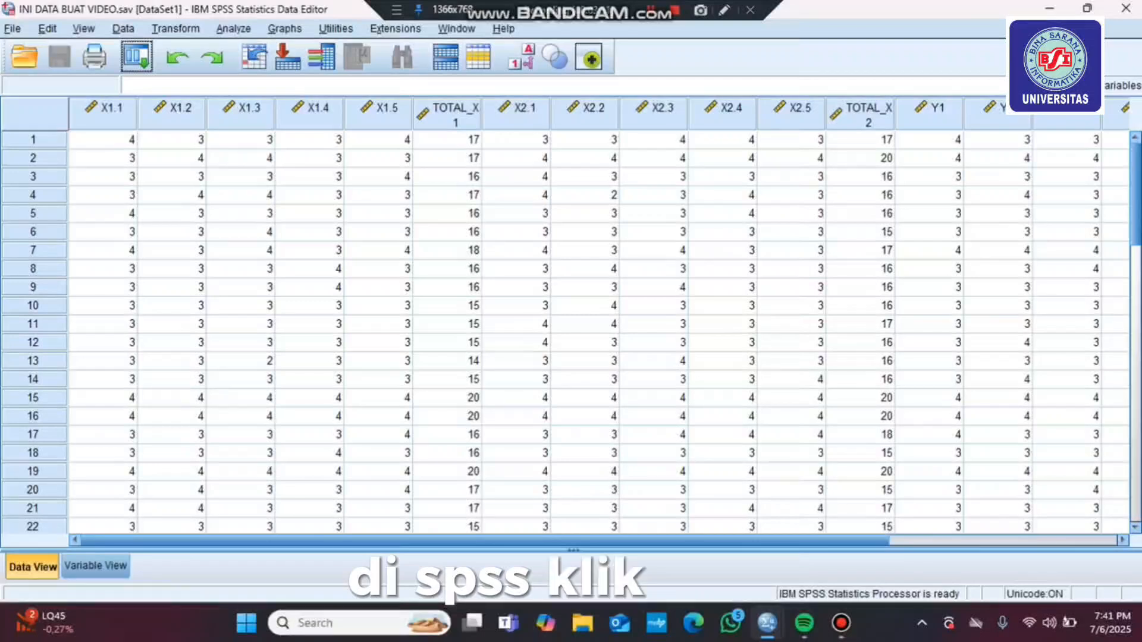
- Open the reliability analysis setup and remove the individual KUALITAS PELAYANAN questions from its analysed items
click(234, 28)
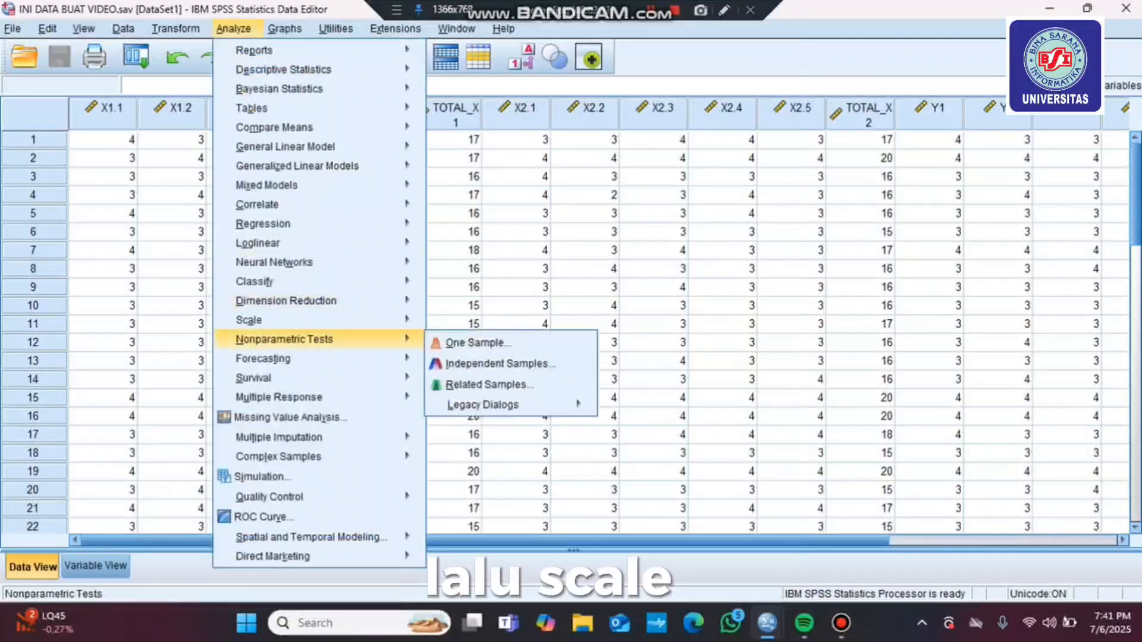
mouse_move(256, 320)
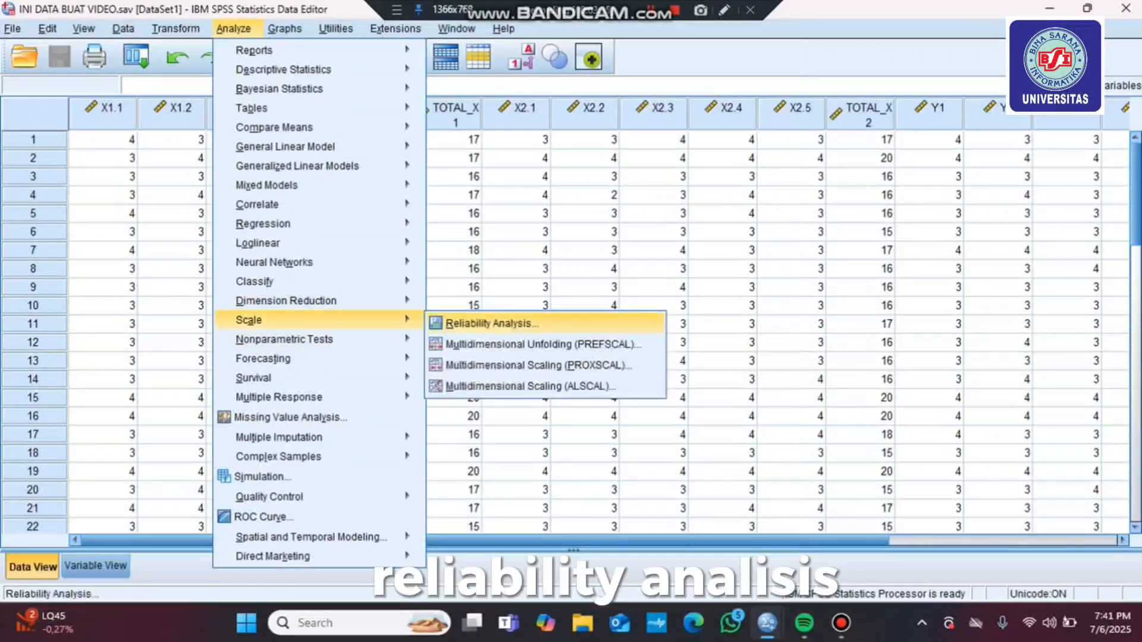
click(492, 324)
double_click(639, 222)
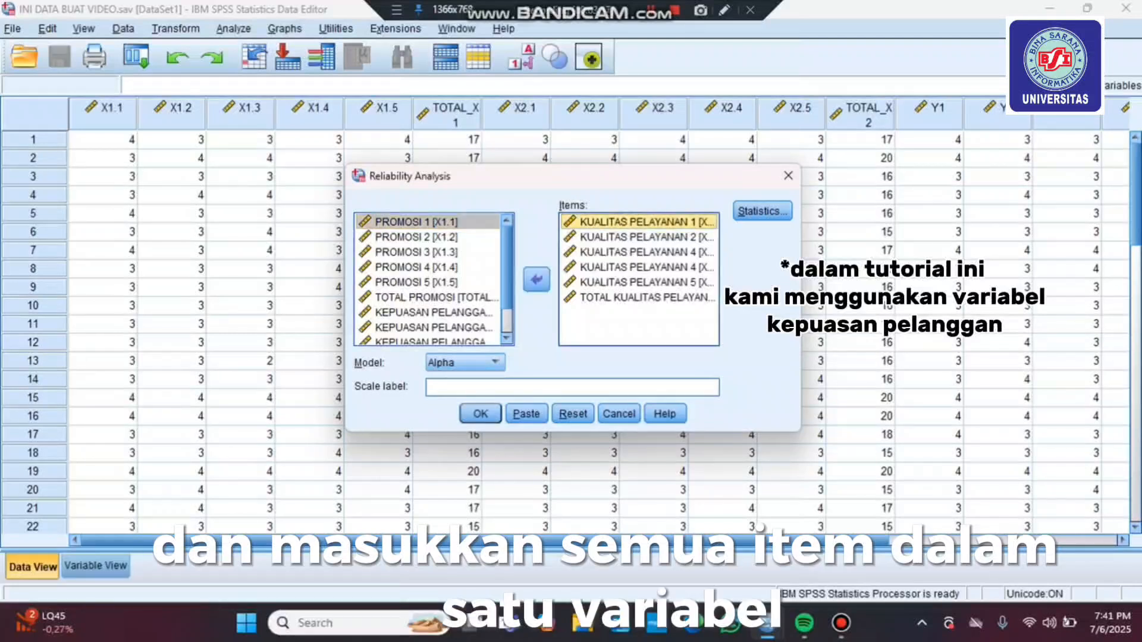
double_click(639, 222)
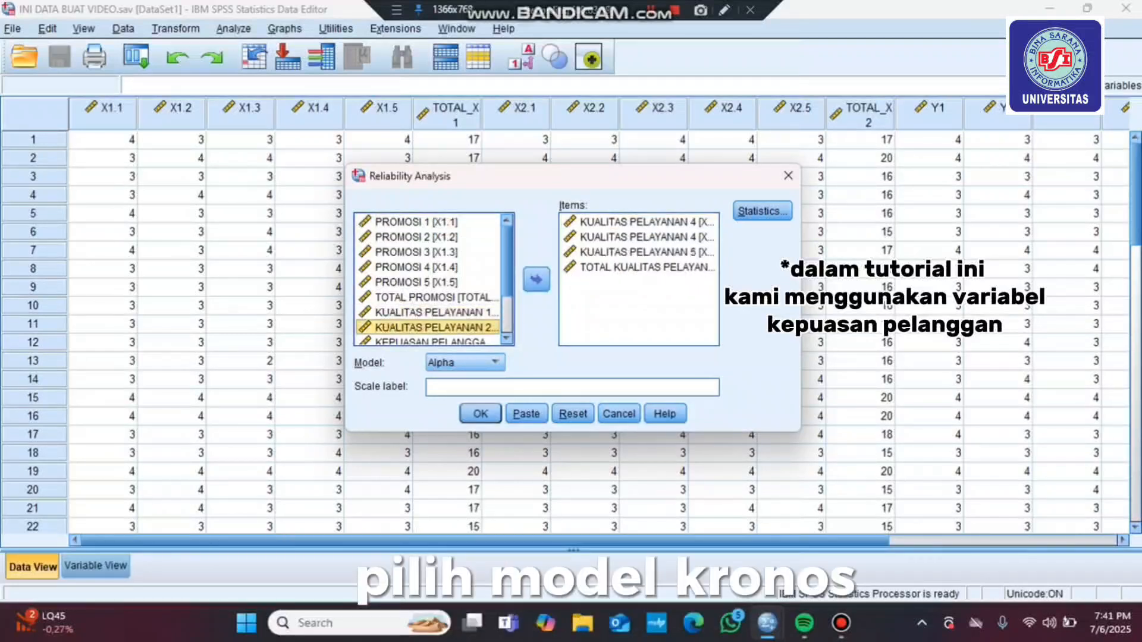
double_click(639, 221)
double_click(640, 222)
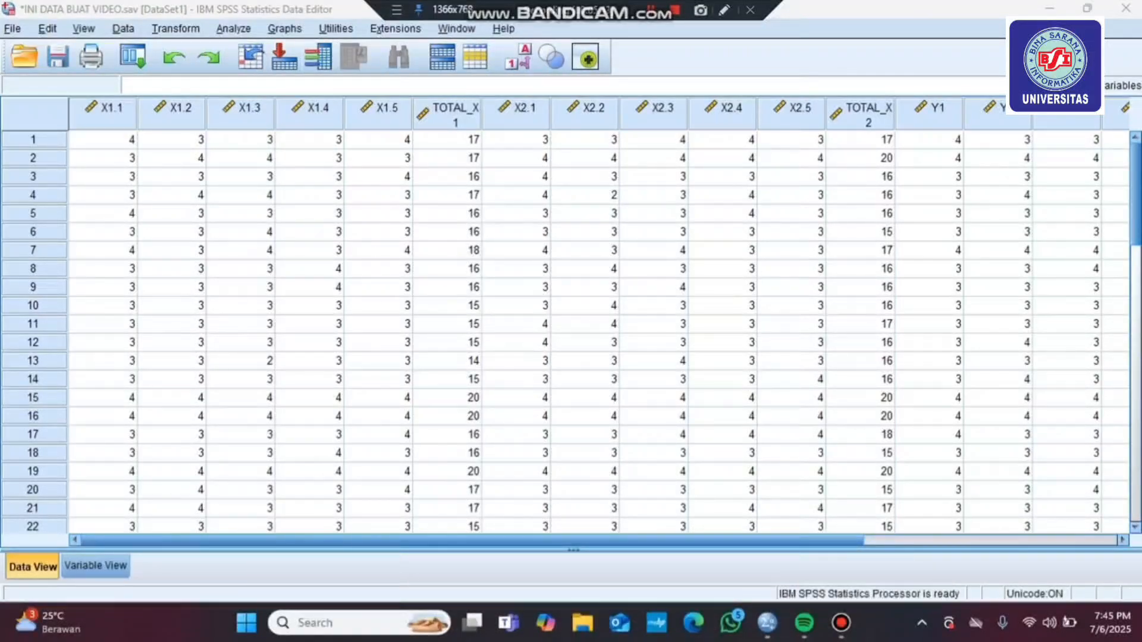
- Run a one-sample Kolmogorov-Smirnov test of the Standardized Residual variable against the normal distribution
click(233, 28)
mouse_move(254, 51)
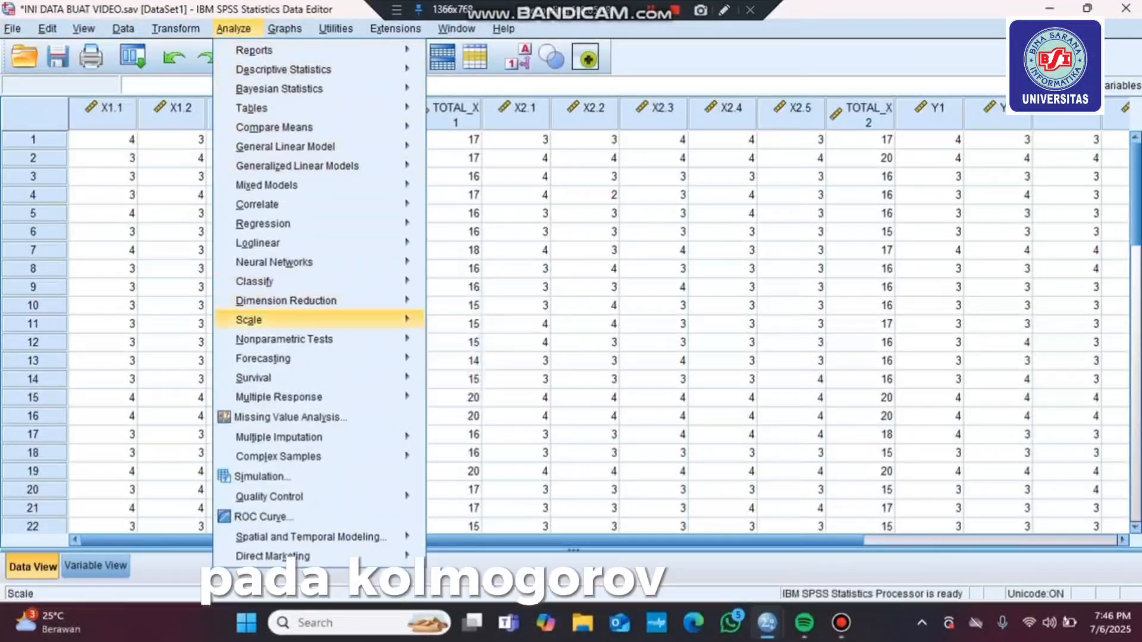
mouse_move(285, 339)
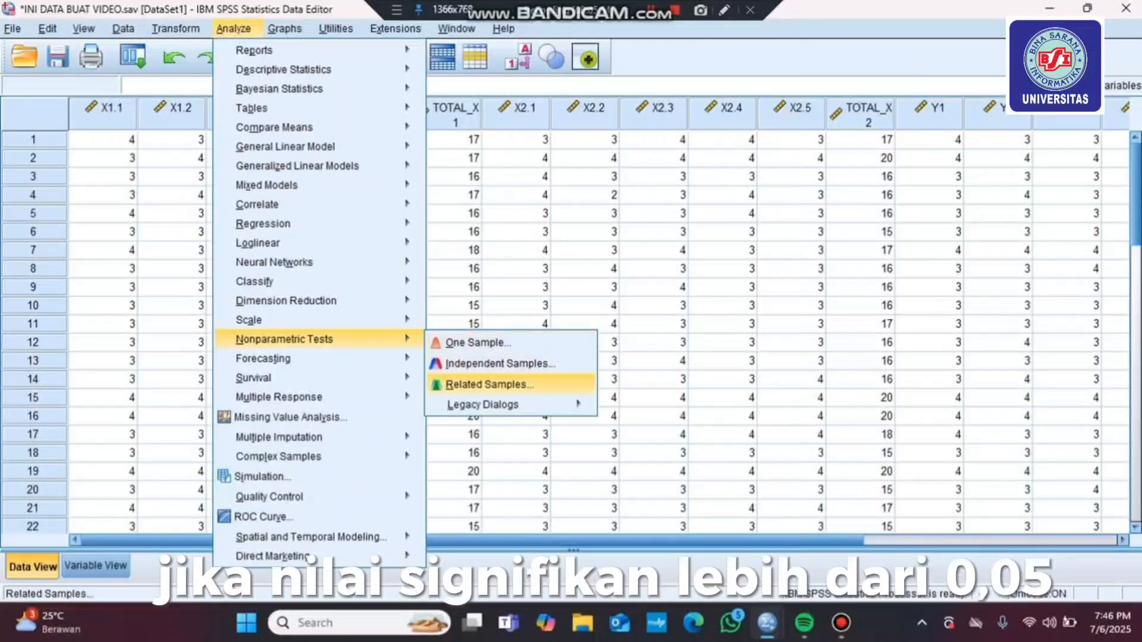
mouse_move(483, 405)
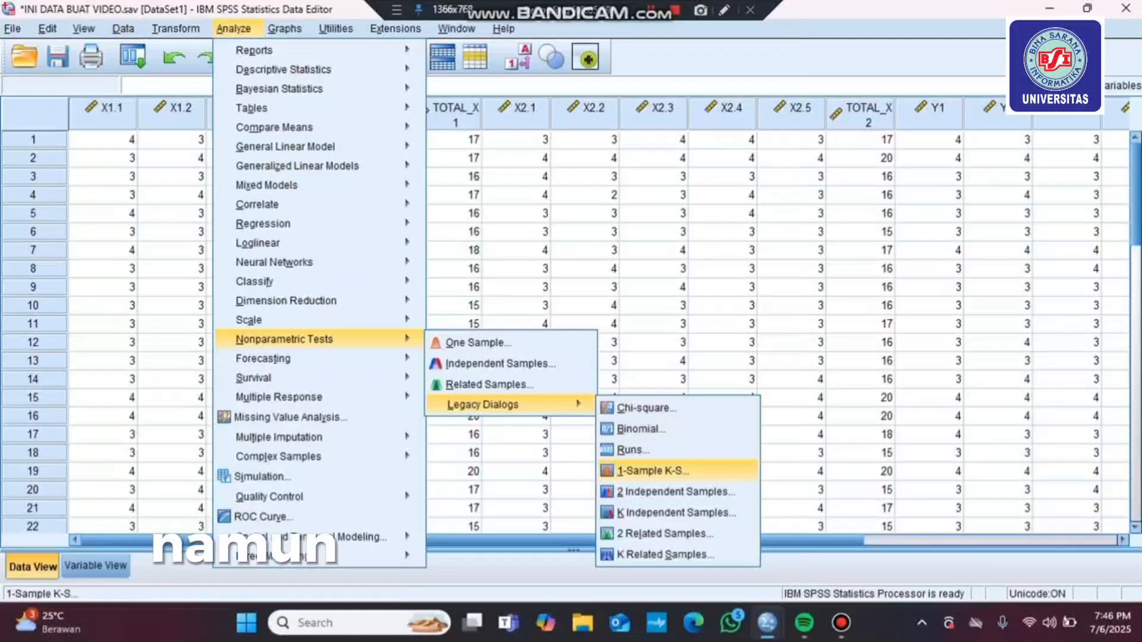
click(652, 470)
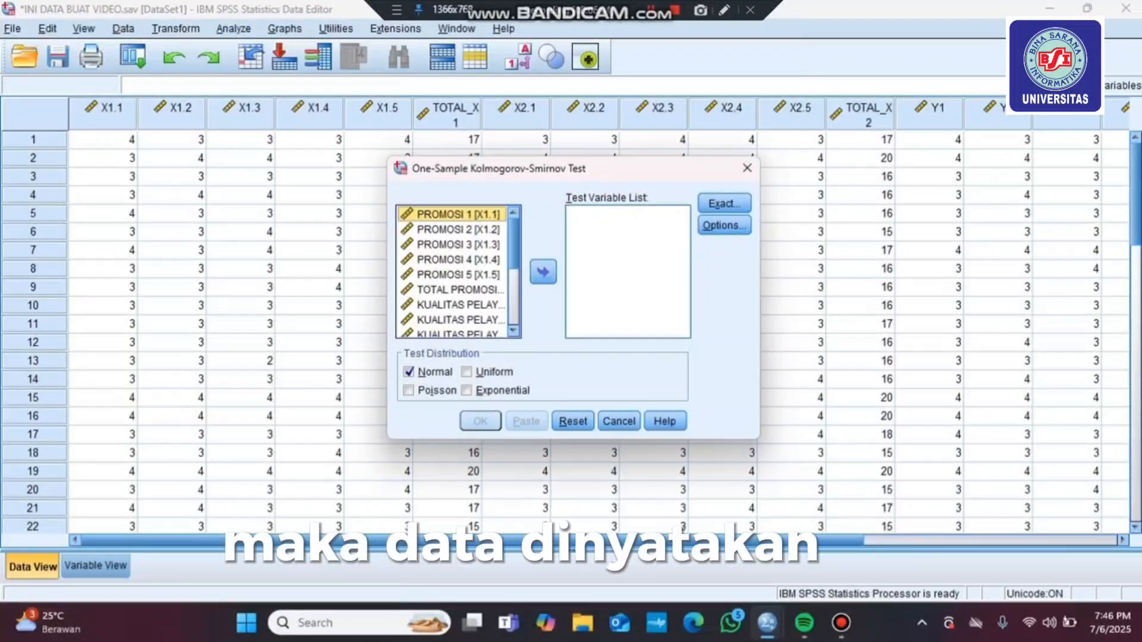
scroll(458, 272, down, 3)
click(458, 330)
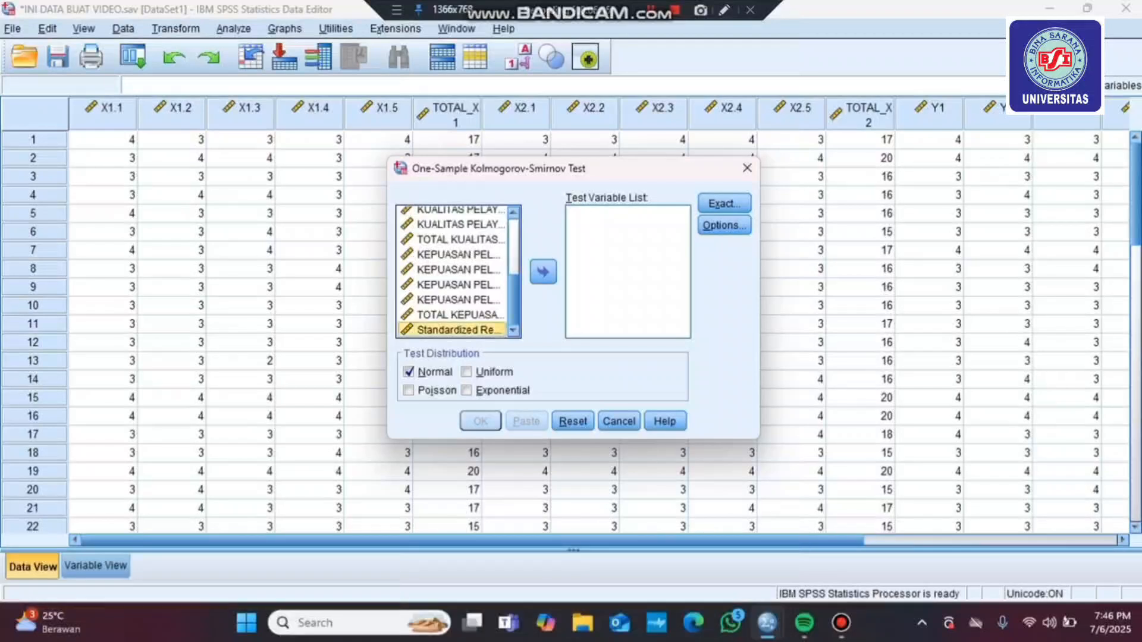
click(542, 272)
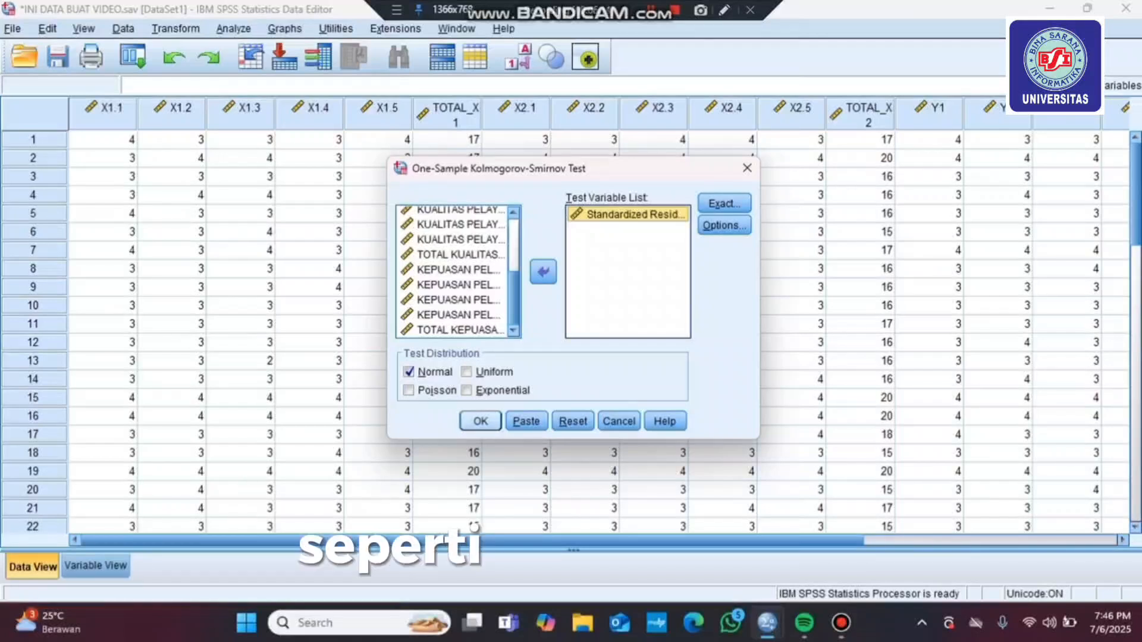
click(480, 421)
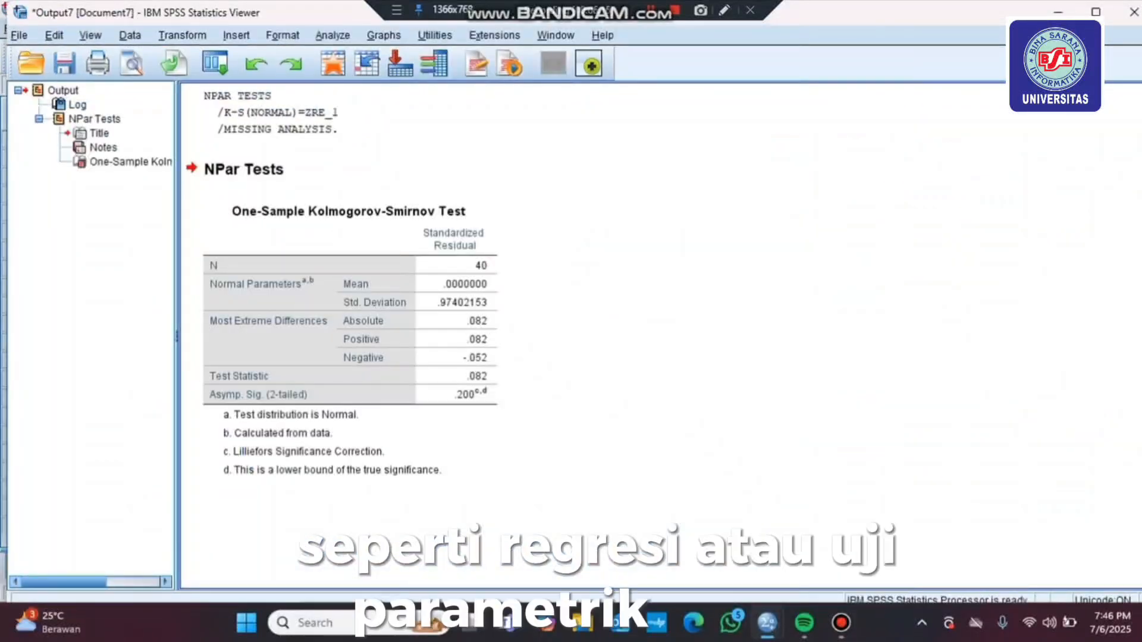